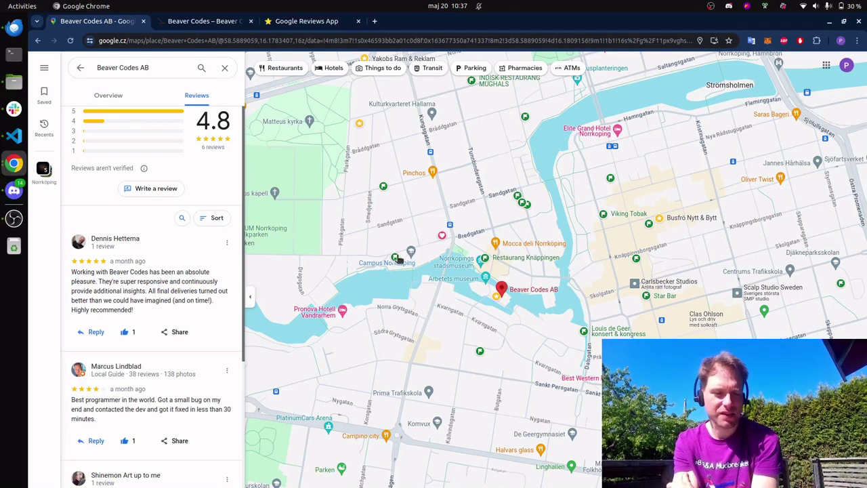
Step: Switch to the Beaver Codes WordPress page and scroll over its RSVP cover section
scroll(192, 178, "down", 2)
scroll(191, 177, "down", 3)
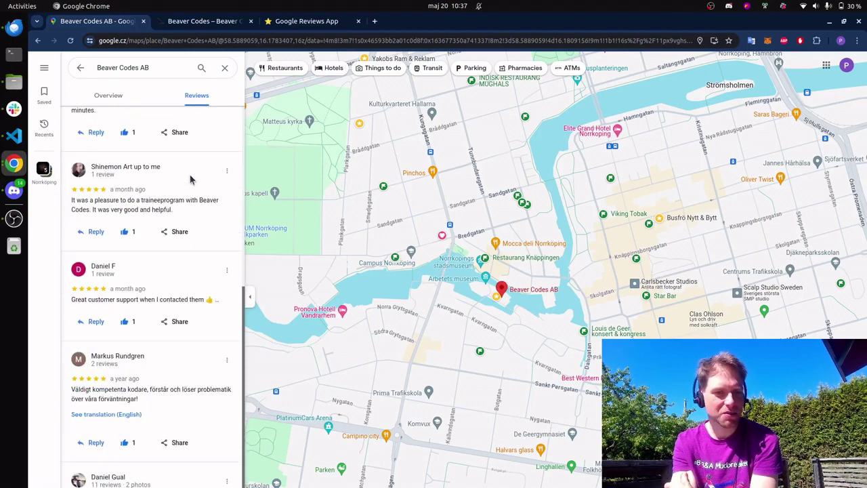
scroll(191, 178, "up", 5)
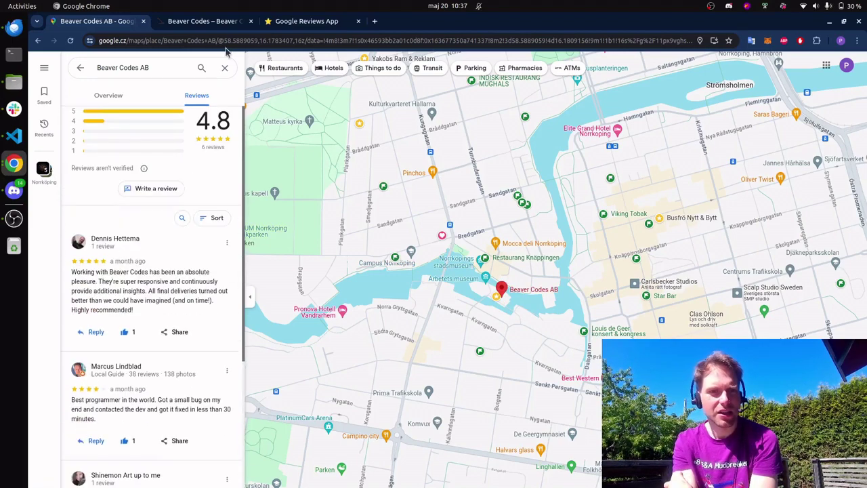
left_click(204, 21)
scroll(524, 239, "down", 3)
scroll(524, 238, "up", 3)
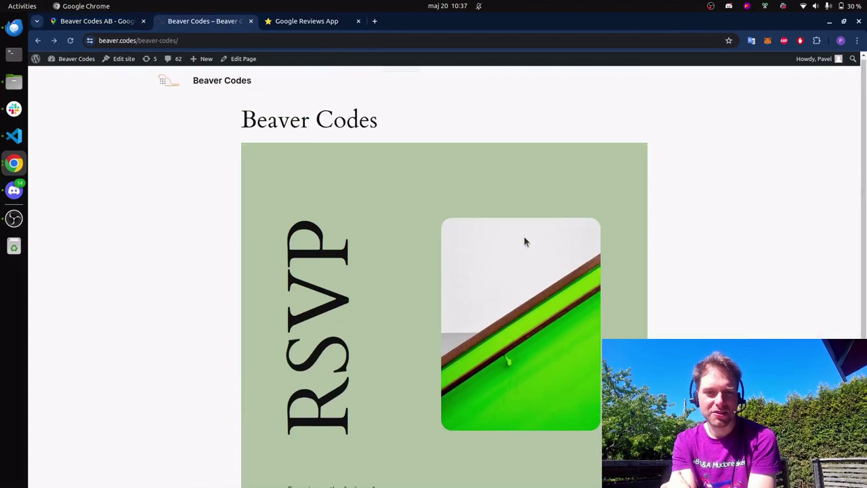
scroll(524, 240, "down", 1)
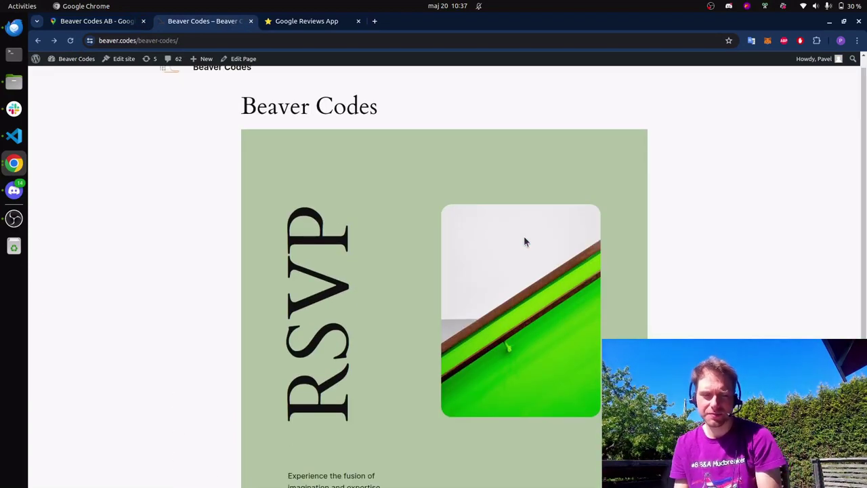
scroll(525, 242, "up", 1)
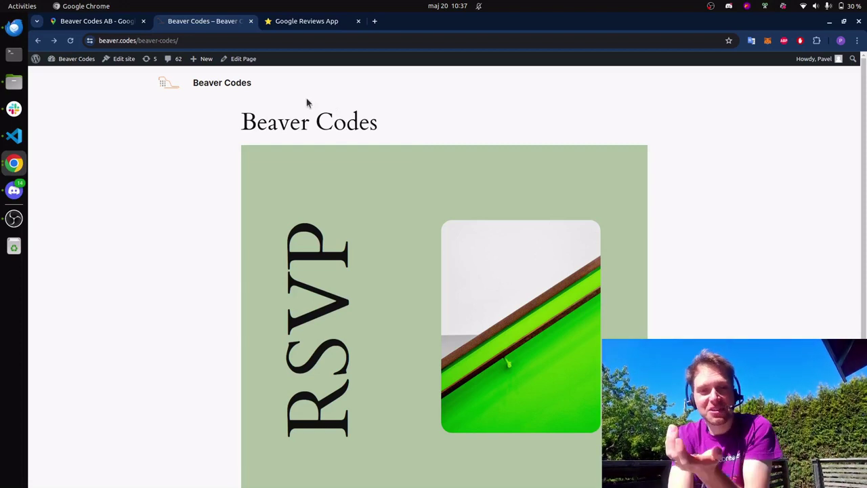
Step: In the Google Reviews App, request a sign-in email using the saved account email
left_click(305, 25)
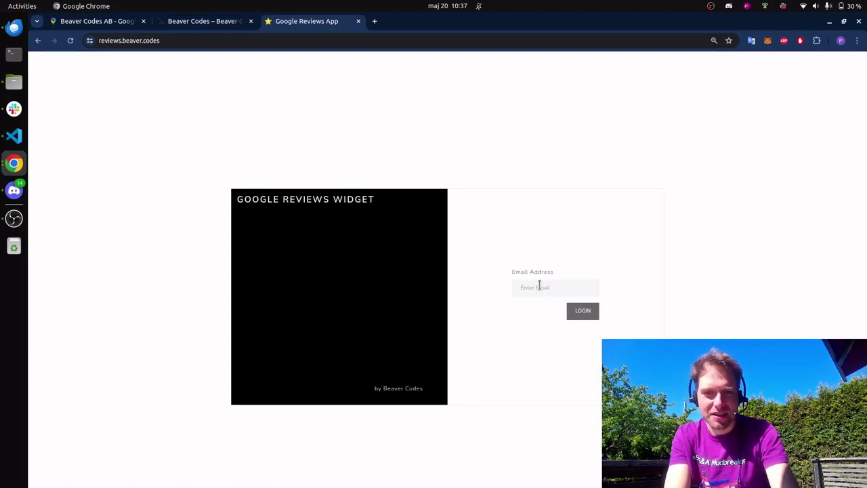
left_click(104, 46)
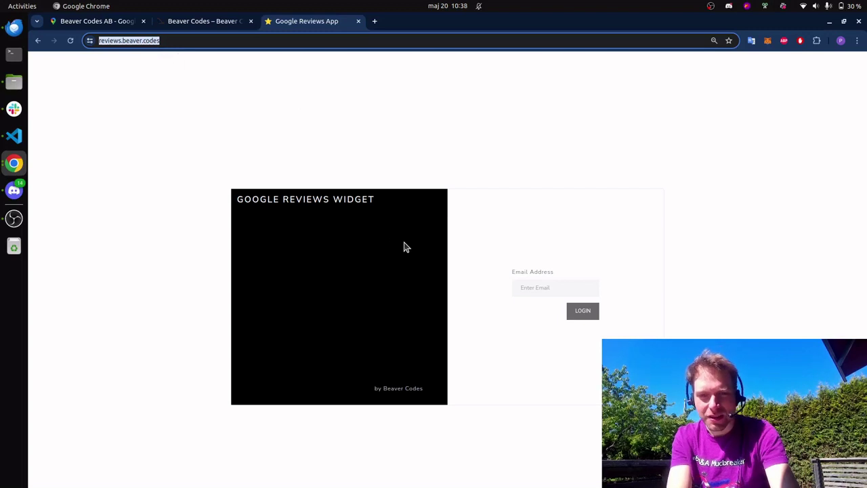
left_click(526, 288)
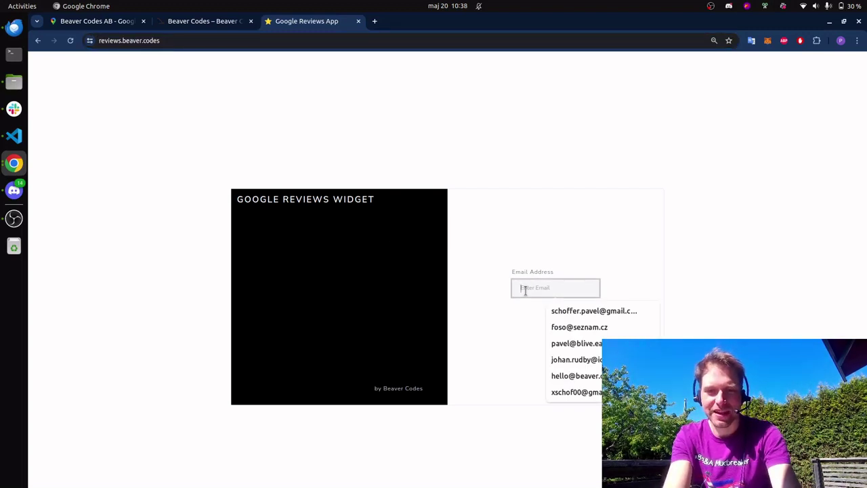
type("he")
key("Down")
key("Return")
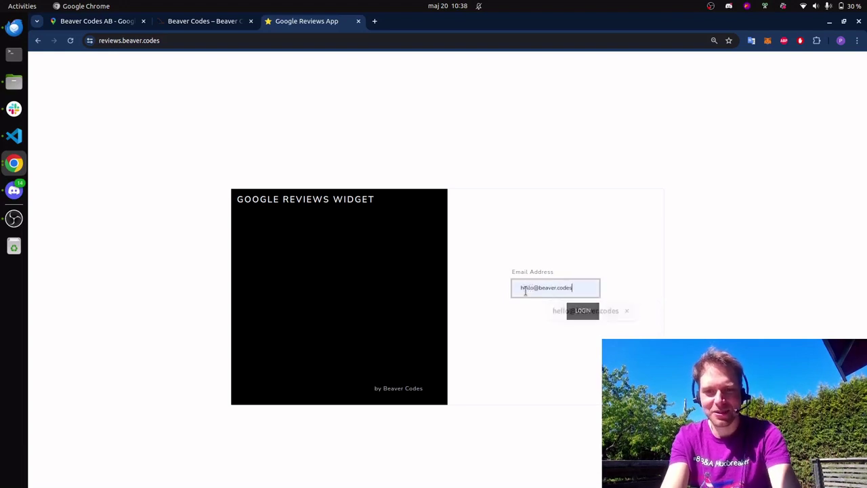
key("Return")
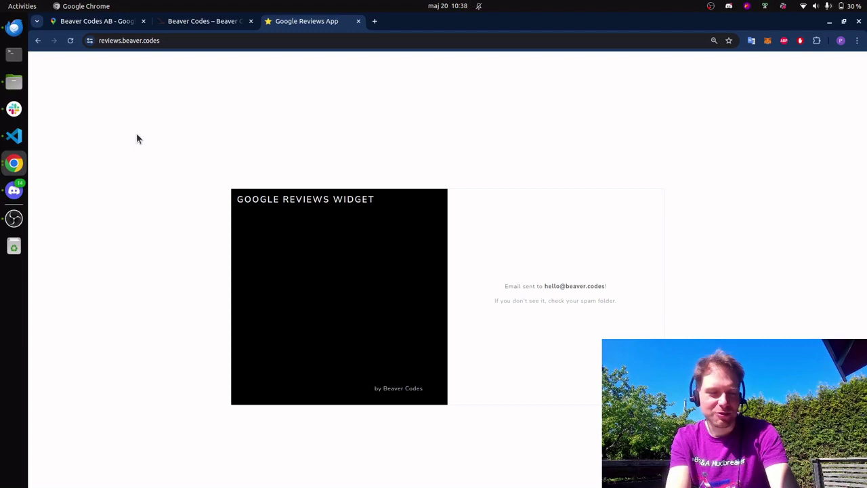
Step: Open the newest sign-in email in Thunderbird and follow its sign-in link
left_click(14, 28)
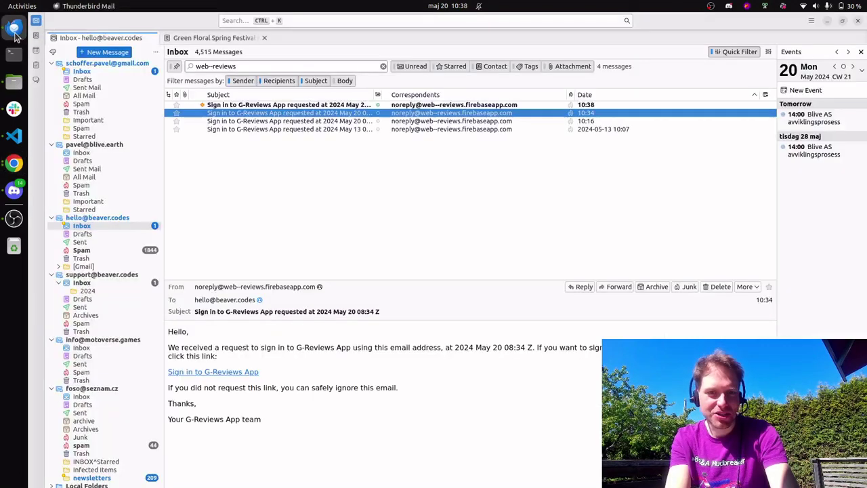
left_click(247, 106)
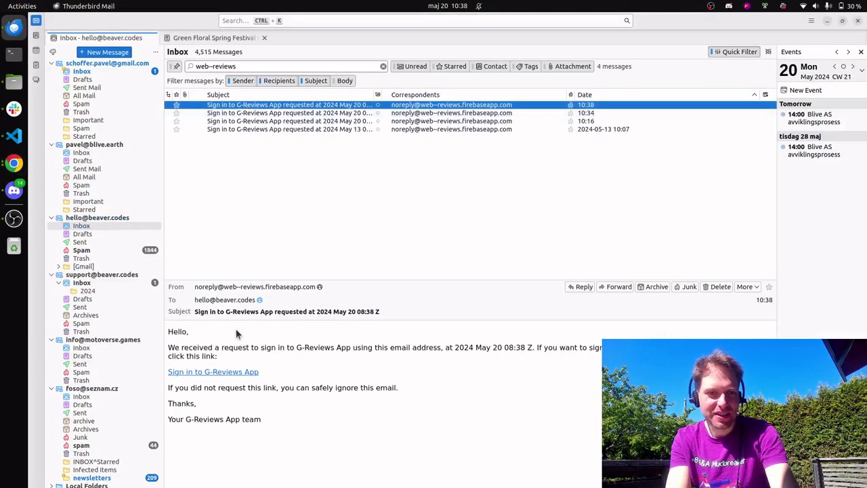
left_click(224, 373)
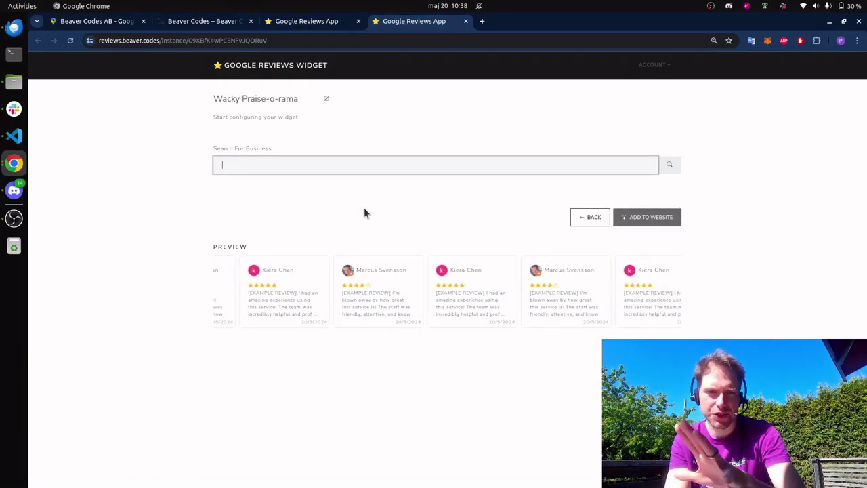
Step: Rename the widget to 'Cool Website' and search for the business 'Beaver Codes AB'
left_click(327, 100)
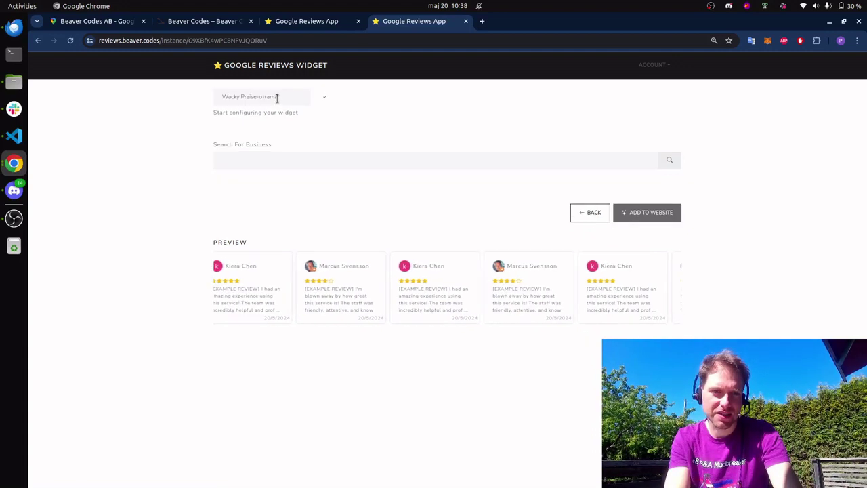
key("ctrl+a")
type("Cool Website")
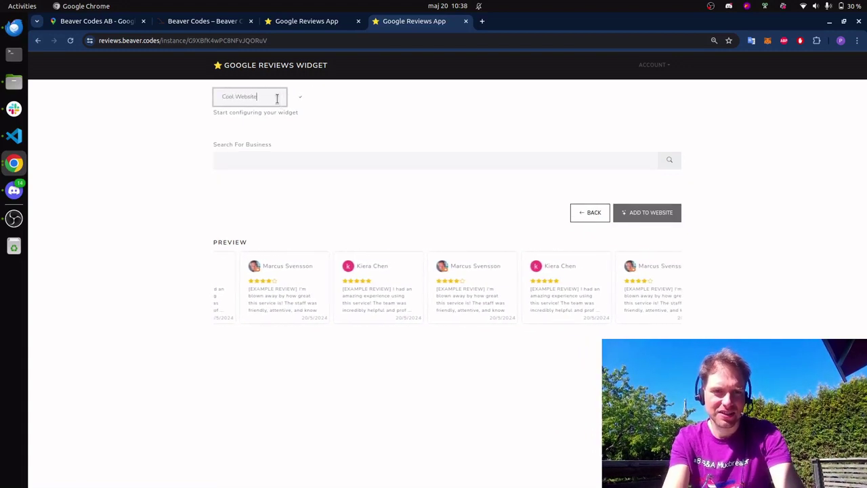
key("Return")
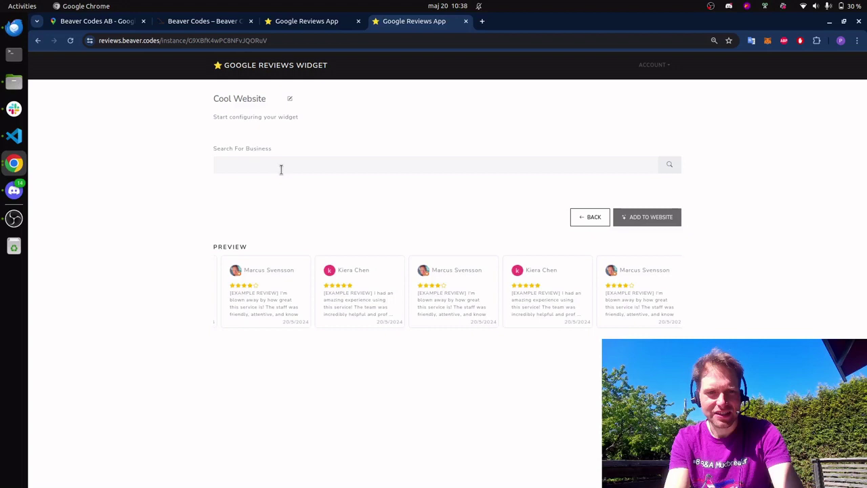
left_click(277, 161)
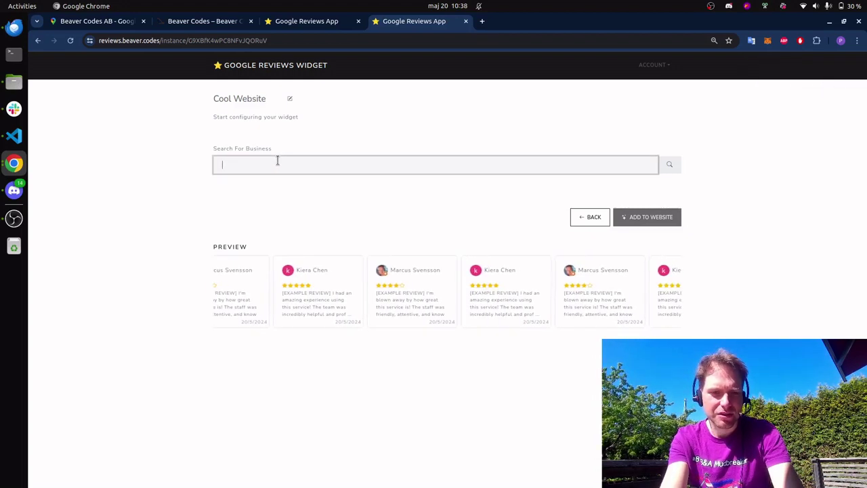
type("Beaver")
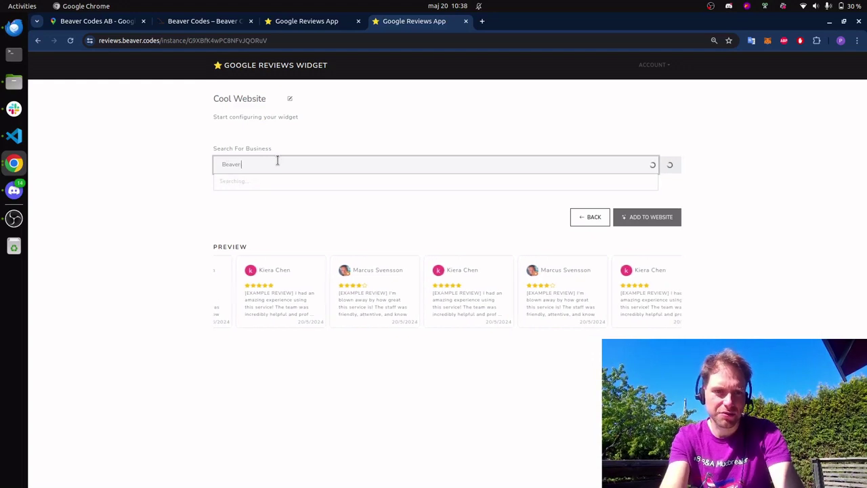
type(" Codes")
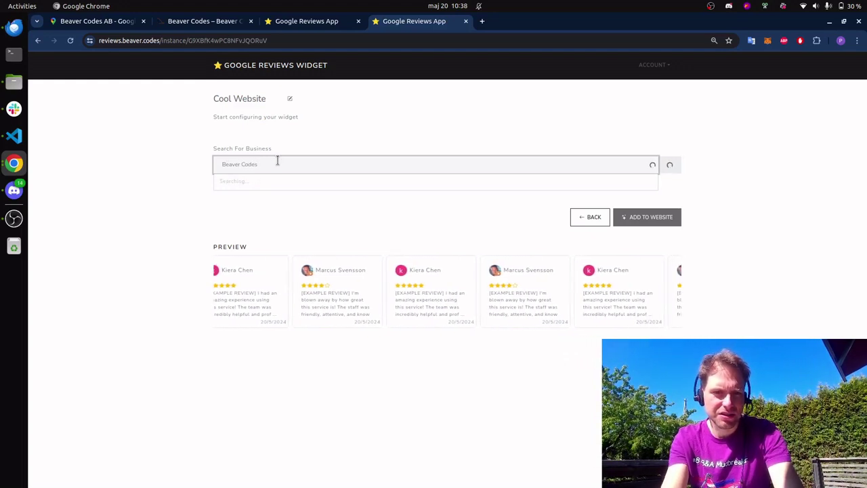
type(" AB")
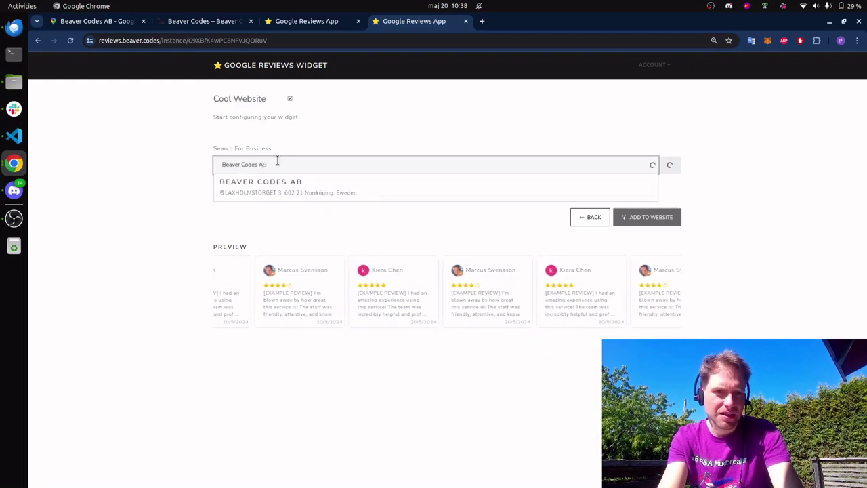
Step: Pick Beaver Codes AB, enable Full width and text-only reviews, and get the embed code
left_click(271, 184)
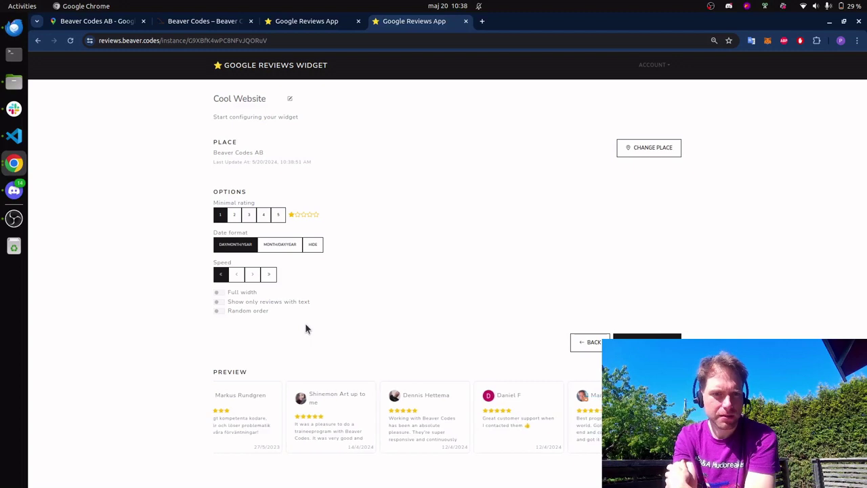
left_click(219, 292)
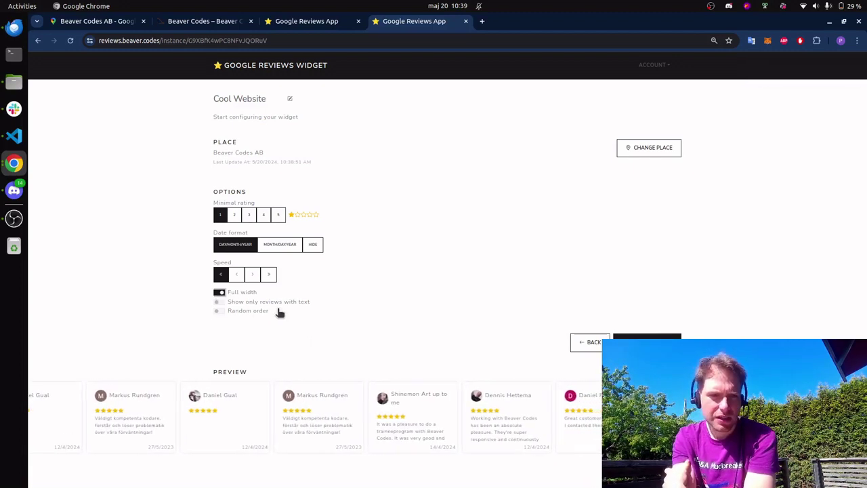
left_click(218, 301)
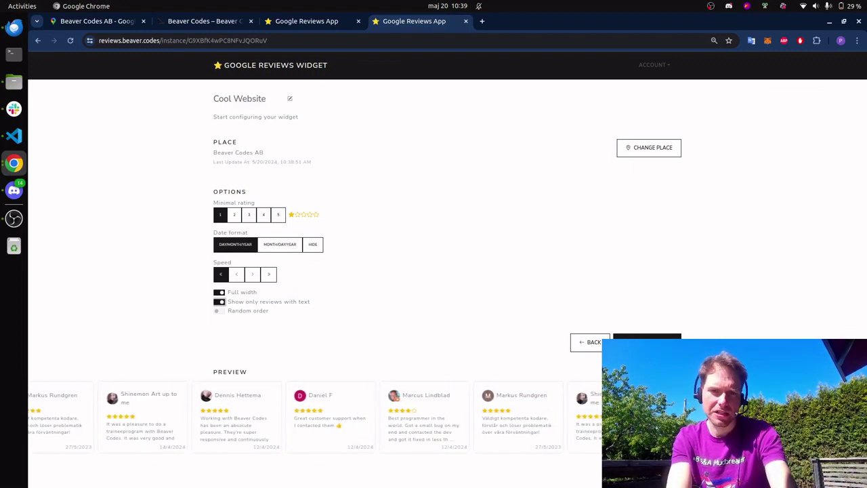
left_click(648, 342)
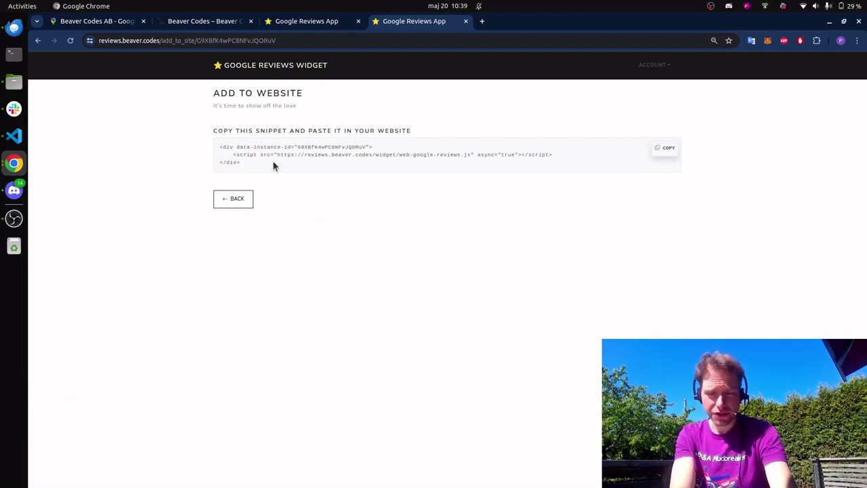
Step: Copy the widget embed snippet and switch to the Beaver Codes site tab
left_click(667, 149)
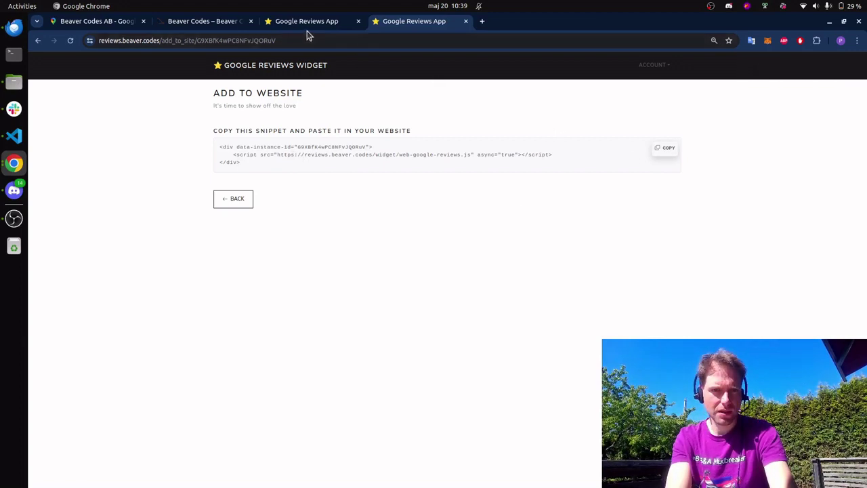
left_click(202, 24)
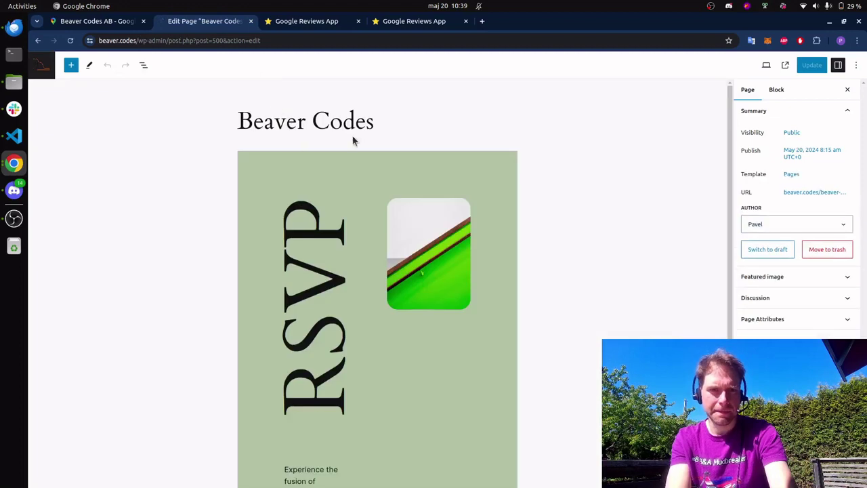
Step: Place a Custom HTML block below the page title and paste the reviews embed snippet
key("Return")
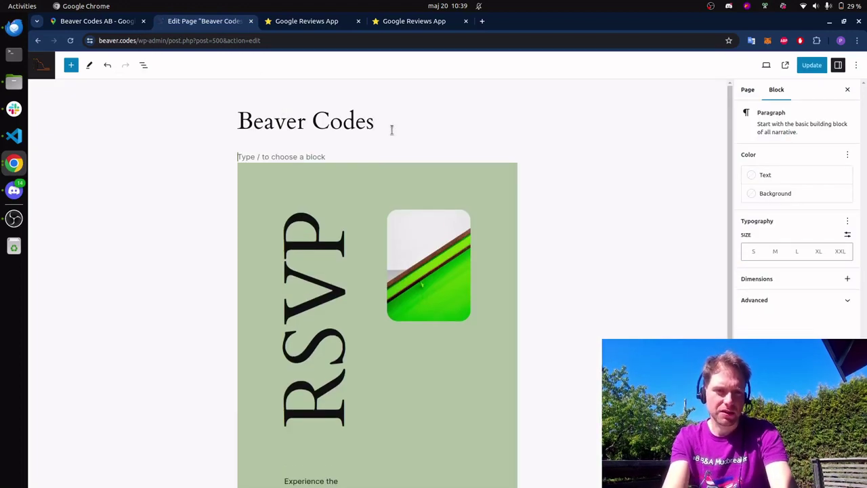
key("BackSpace")
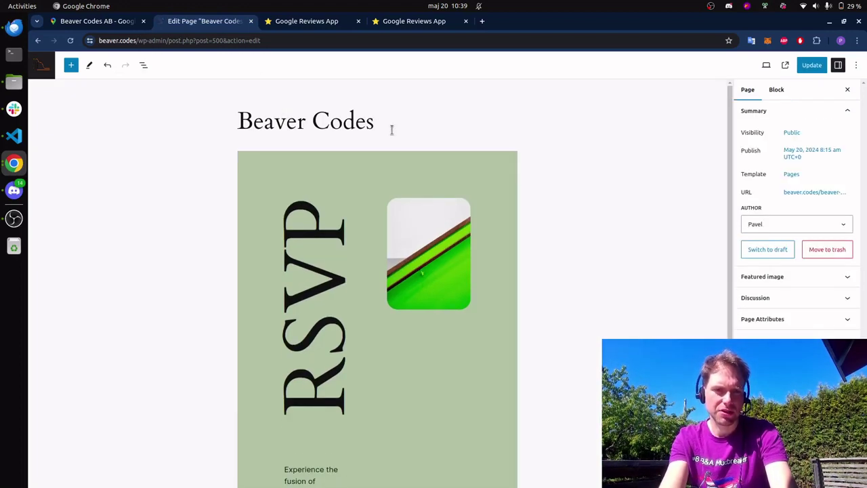
left_click(72, 65)
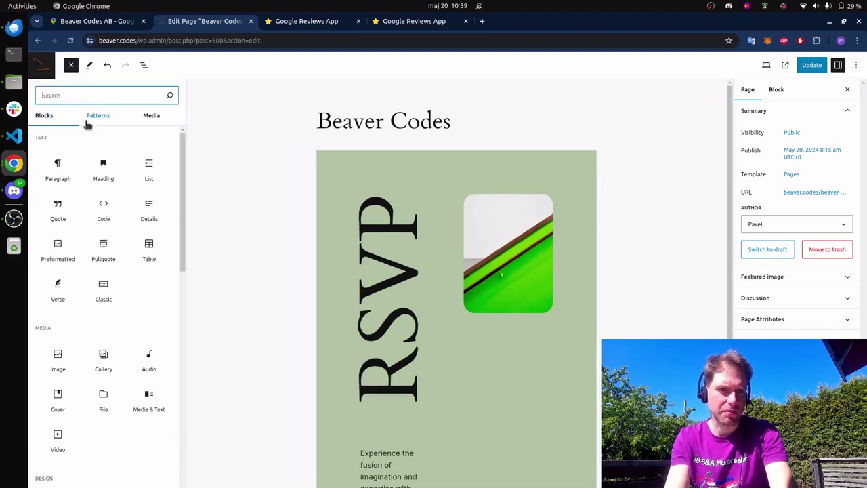
type("H")
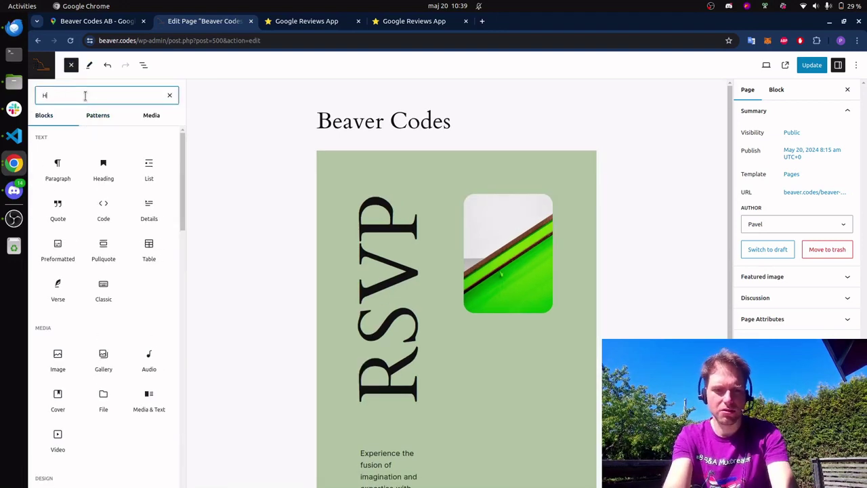
type("TLM")
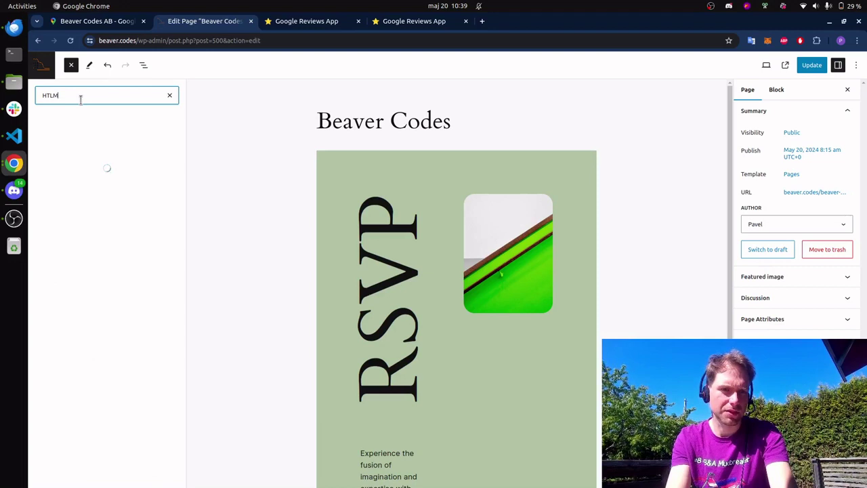
type("ML")
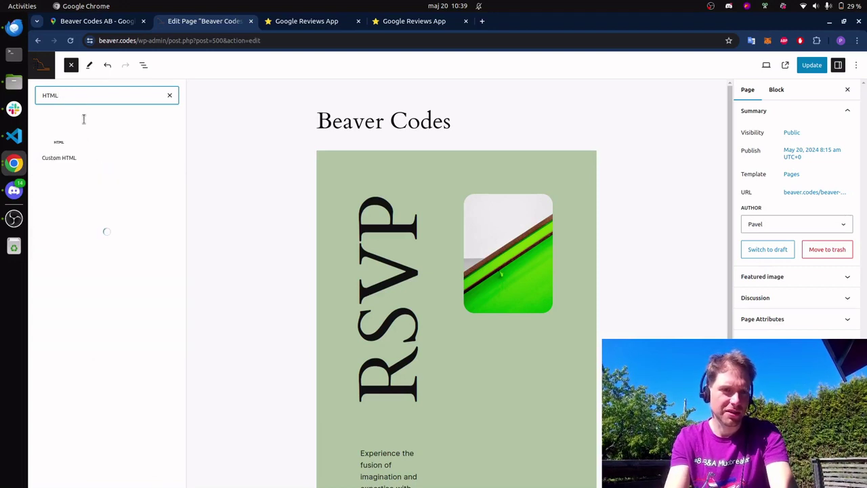
left_click(58, 147)
mouse_move(57, 149)
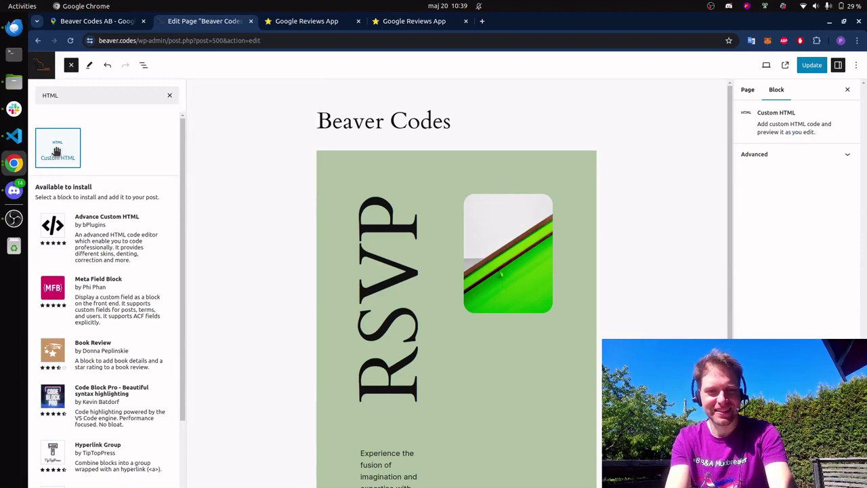
left_click_drag(58, 150, 327, 158)
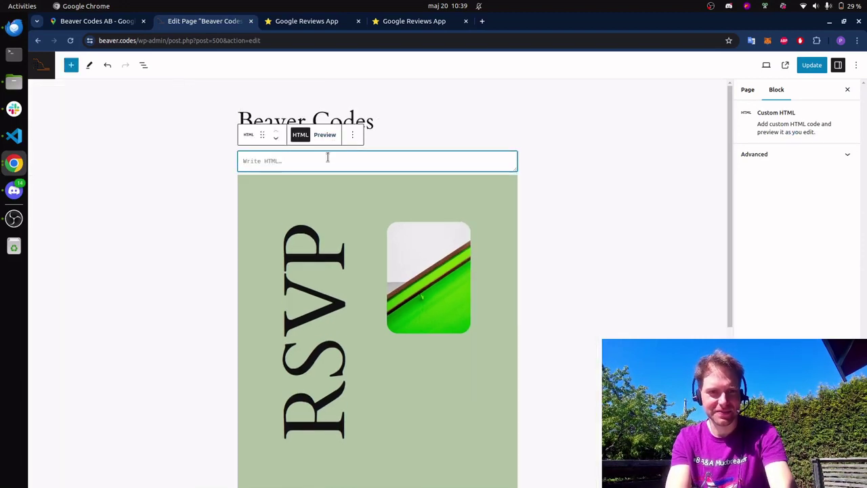
key("ctrl+v")
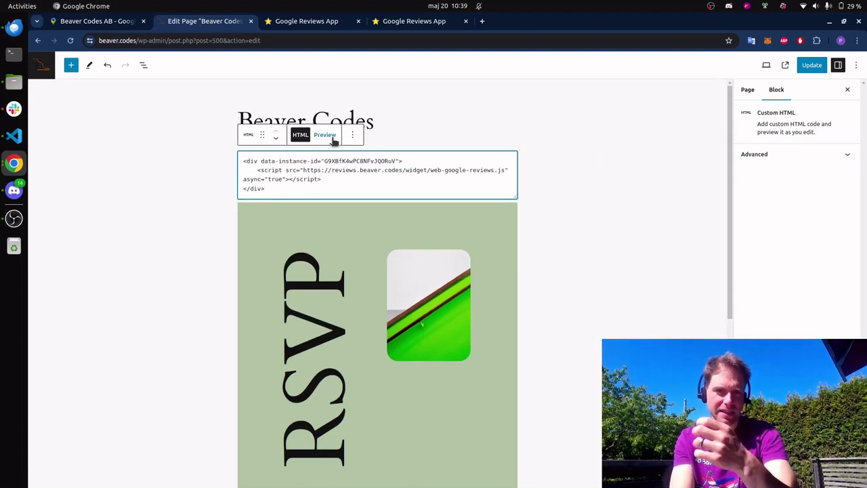
Step: Preview the HTML block, update the page, and check the live reviews carousel
left_click(332, 137)
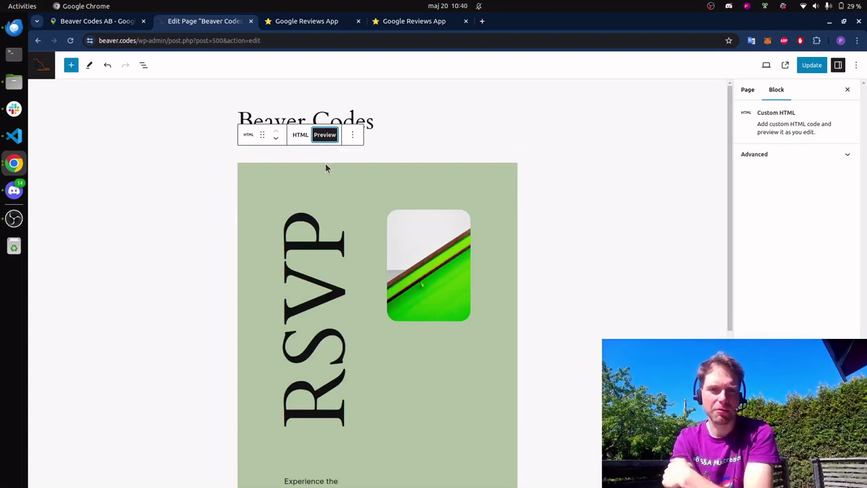
left_click(300, 137)
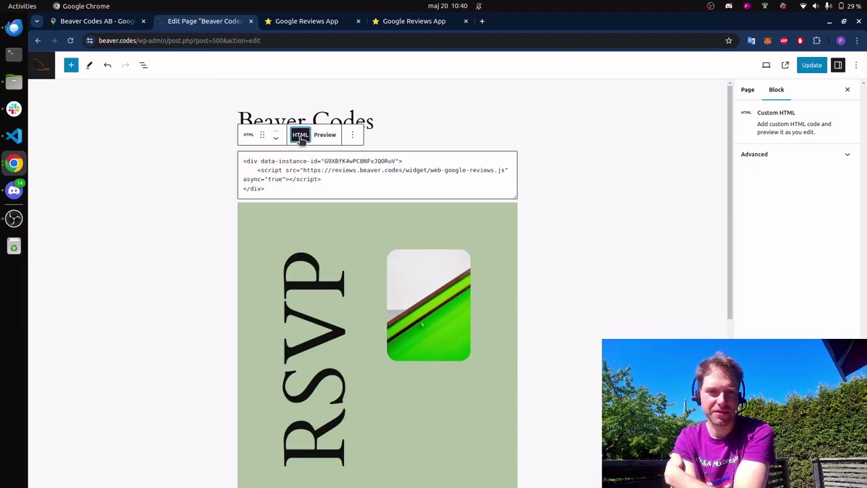
left_click(811, 65)
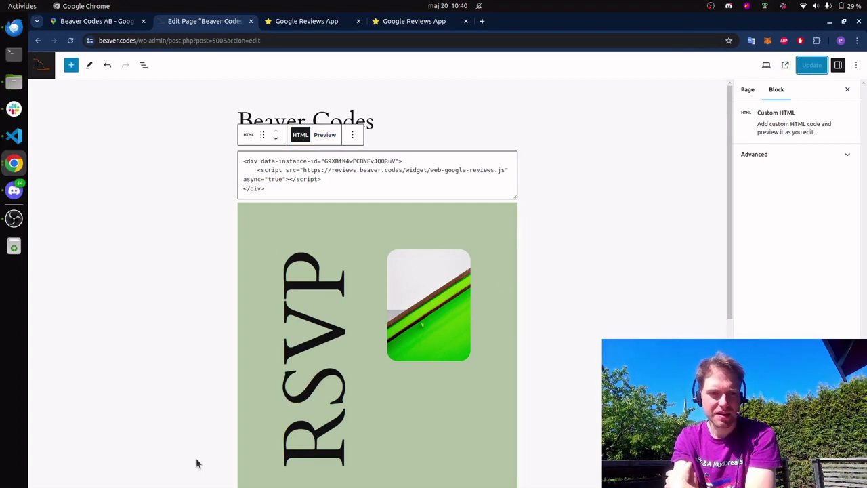
left_click(176, 442)
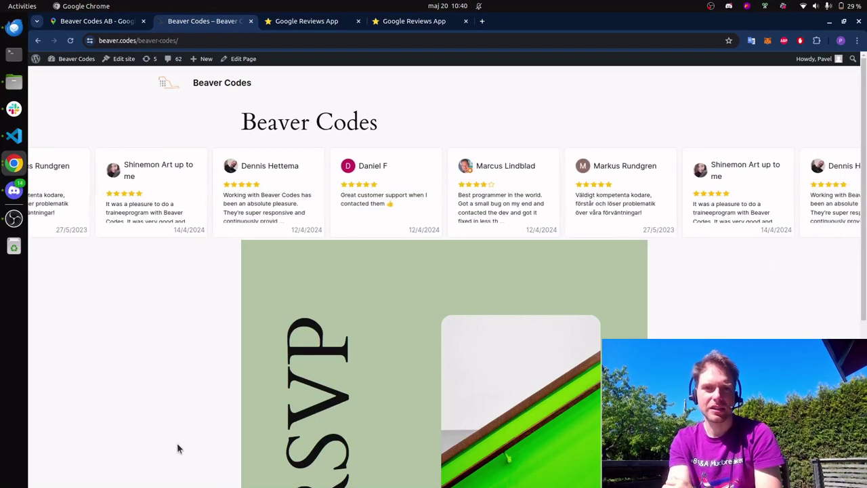
left_click(404, 25)
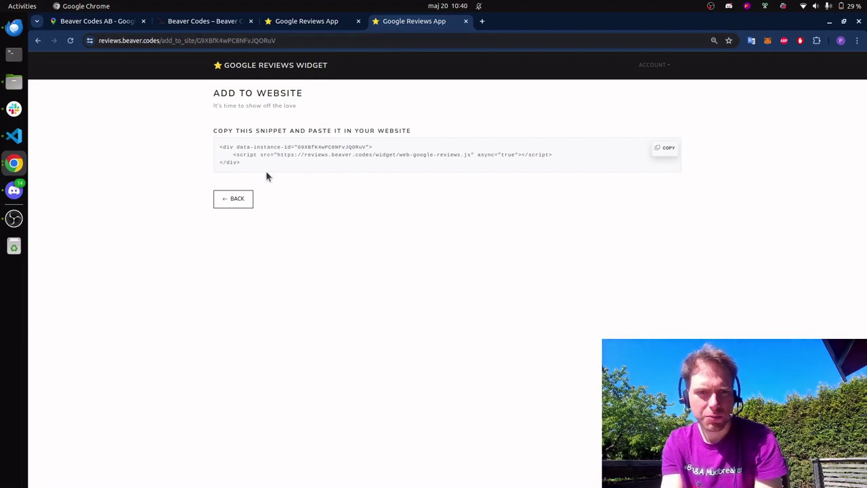
Step: Highlight the snippet's instance ID and script line, then return to the Widget List
left_click_drag(265, 172, 194, 150)
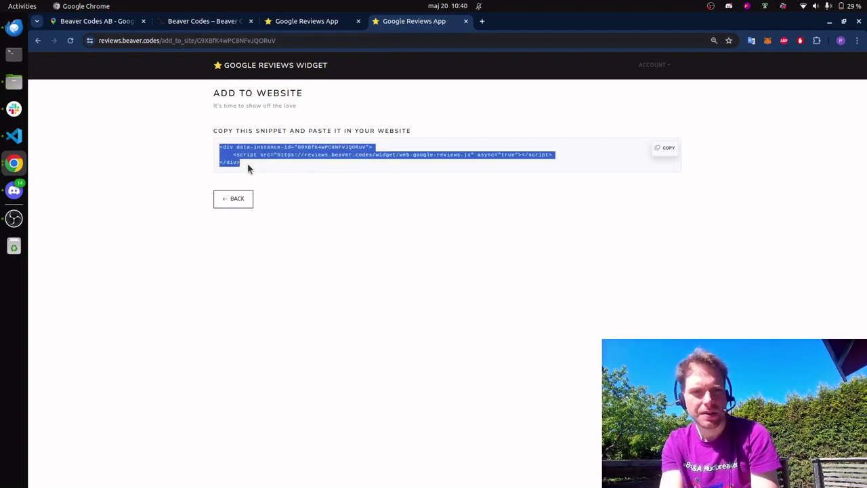
left_click(245, 163)
left_click_drag(245, 163, 373, 147)
left_click(223, 149)
left_click(321, 149)
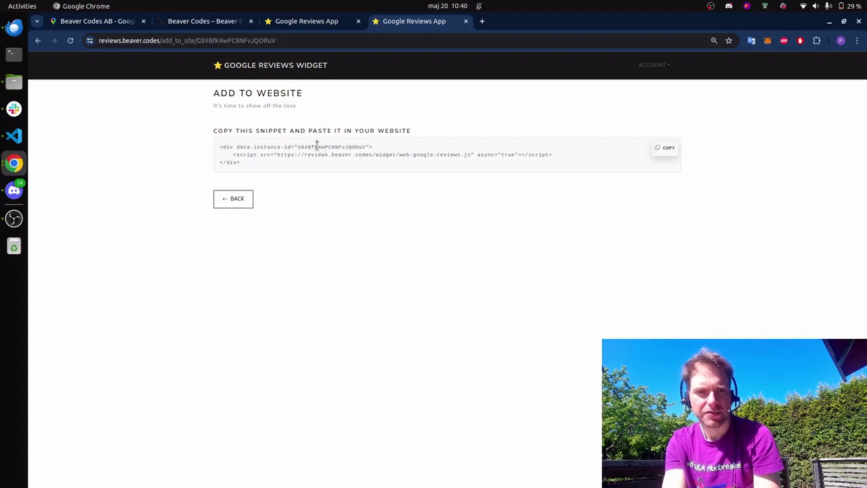
double_click(317, 147)
left_click_drag(232, 155, 554, 157)
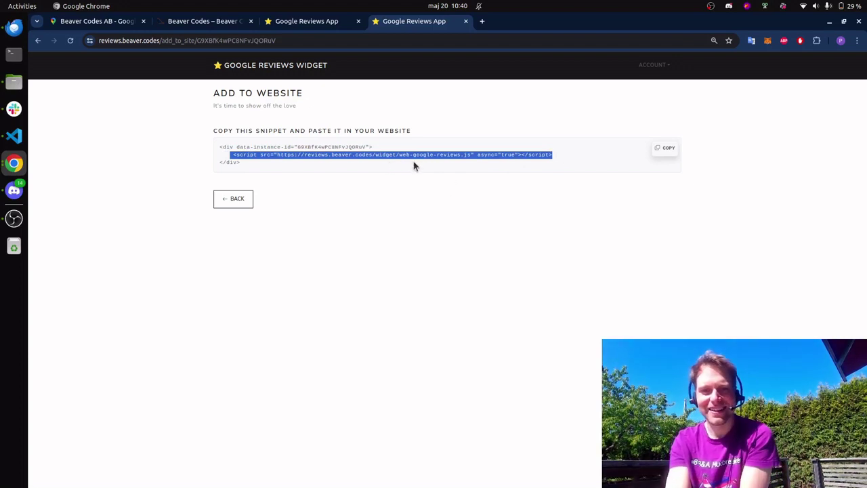
double_click(343, 146)
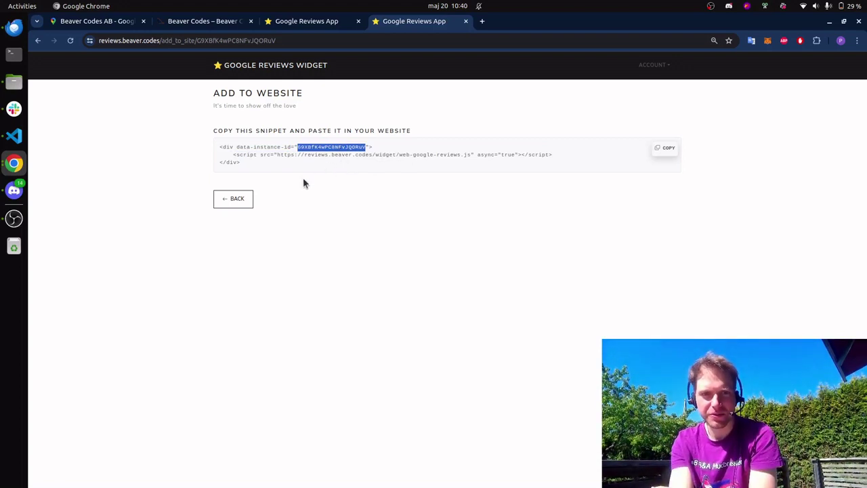
left_click(237, 203)
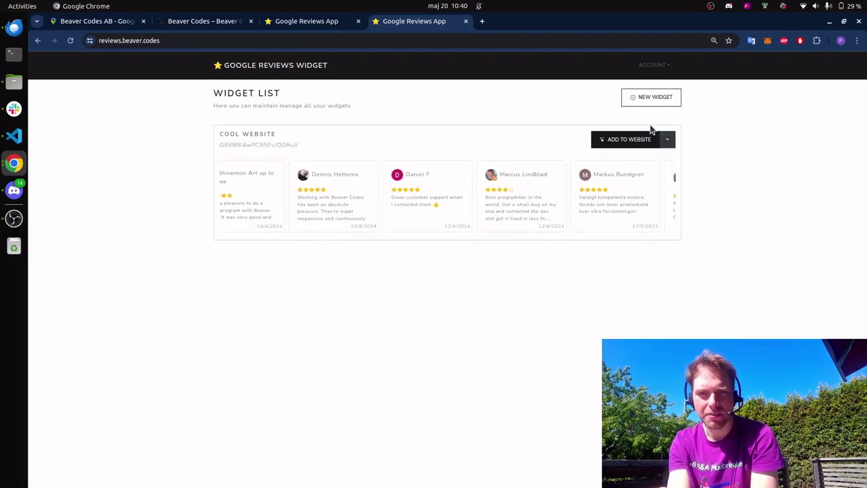
Step: Choose Edit to open the Cool Website widget's settings
left_click(637, 157)
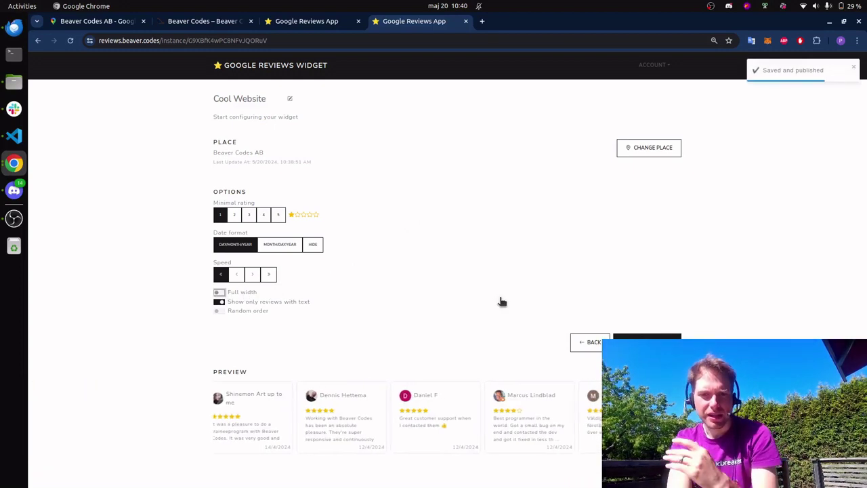
left_click(203, 21)
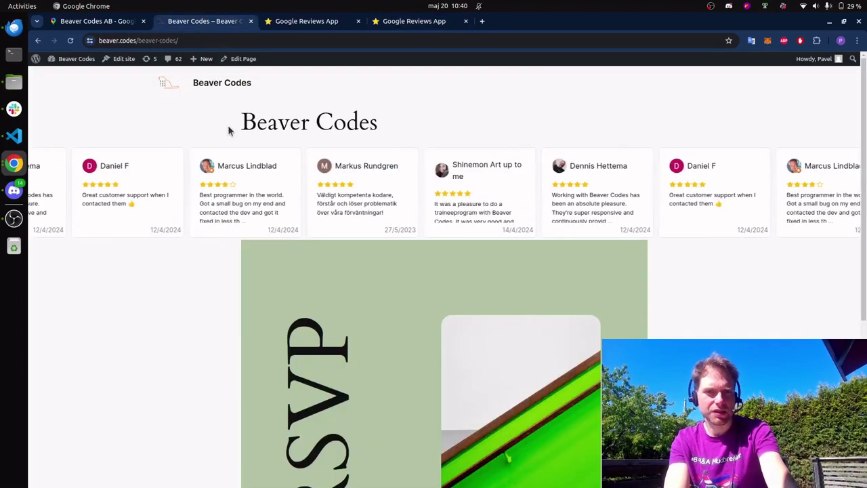